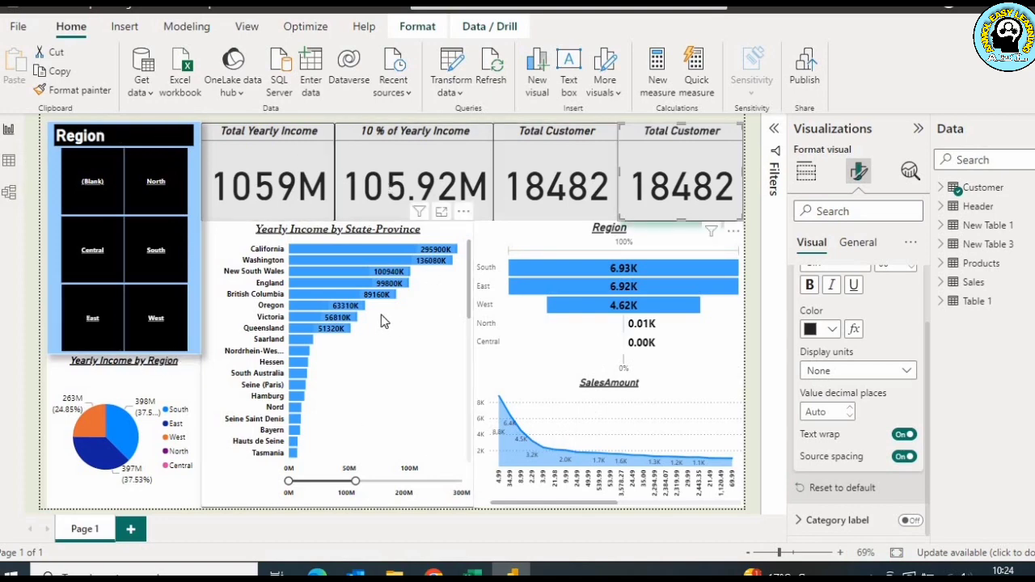
Step: Look through the table data and the model relationships, and return to the report page
left_click(8, 165)
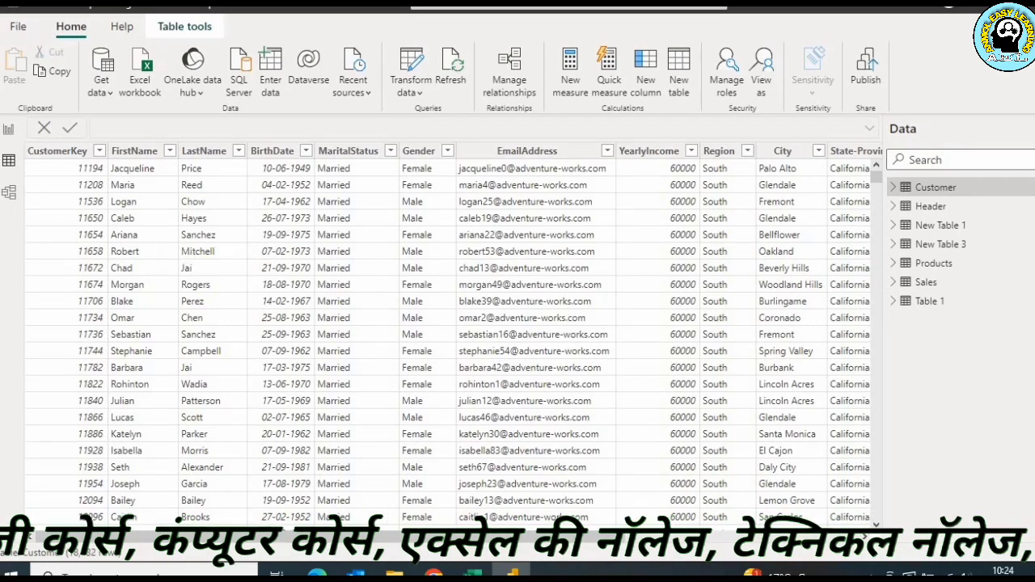
left_click(8, 194)
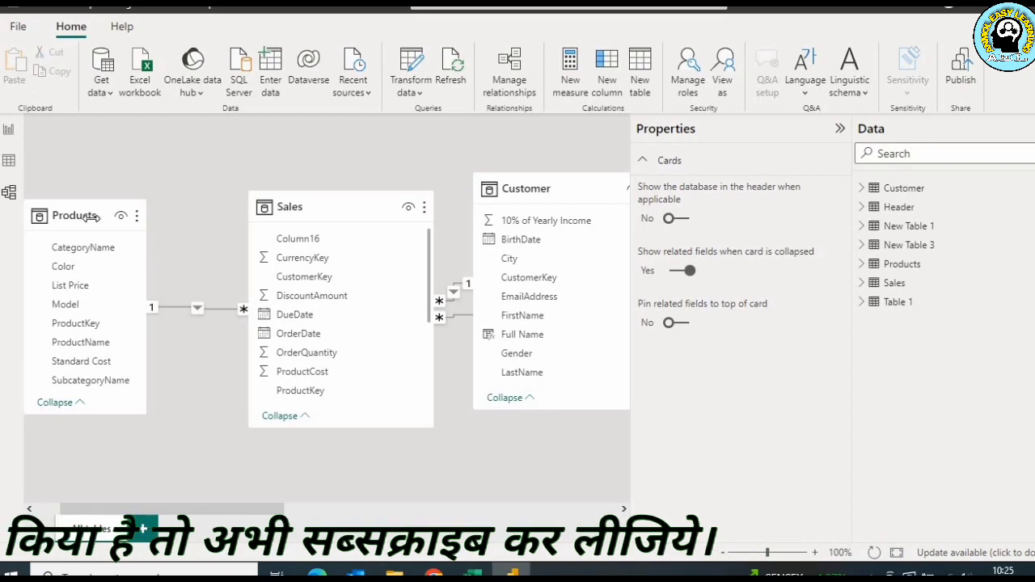
left_click(9, 129)
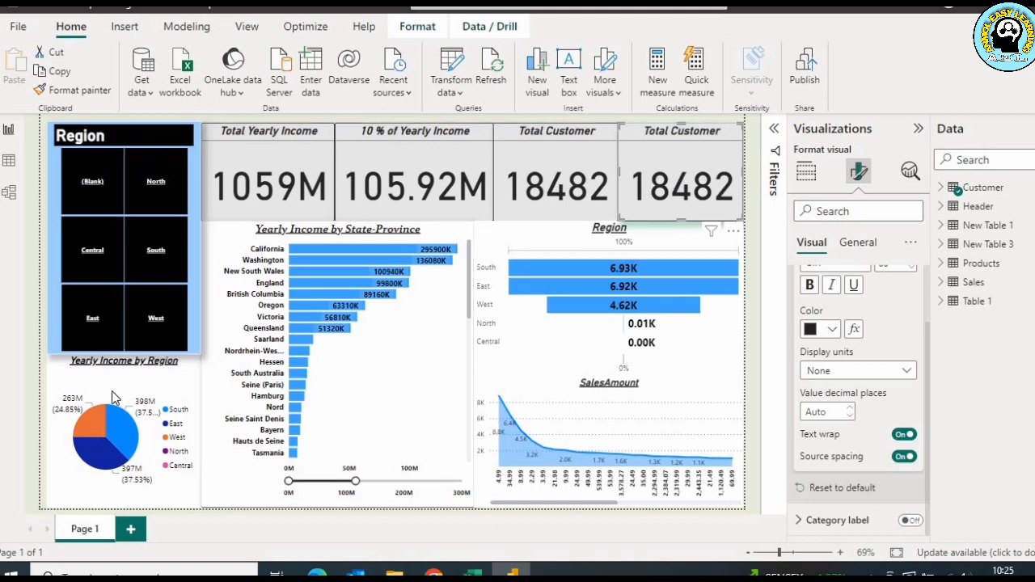
Step: Examine the build options and the visual and general formatting options of the Yearly Income by State-Province bar chart
left_click(807, 173)
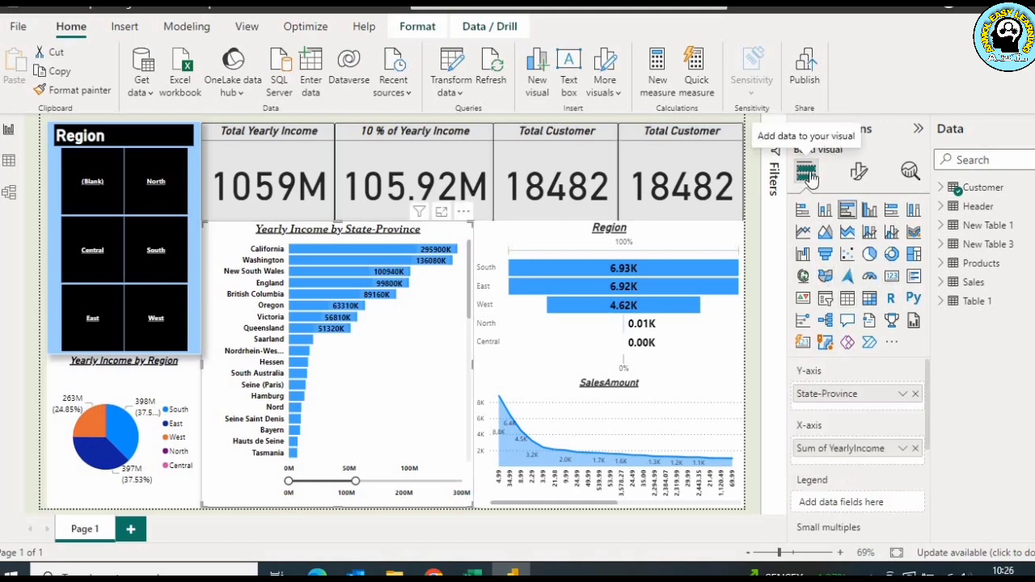
left_click(864, 172)
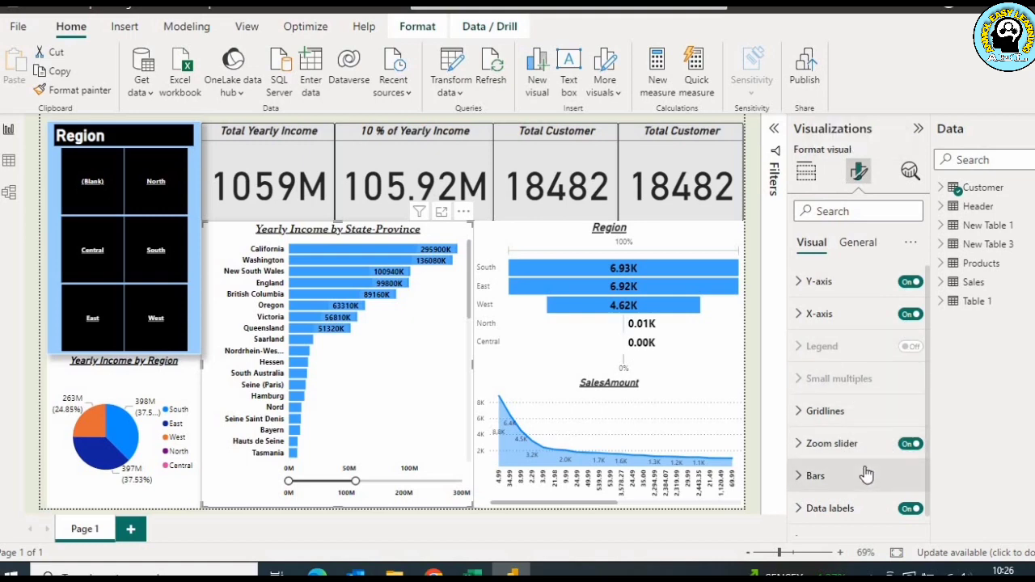
scroll(866, 476, "down", 1)
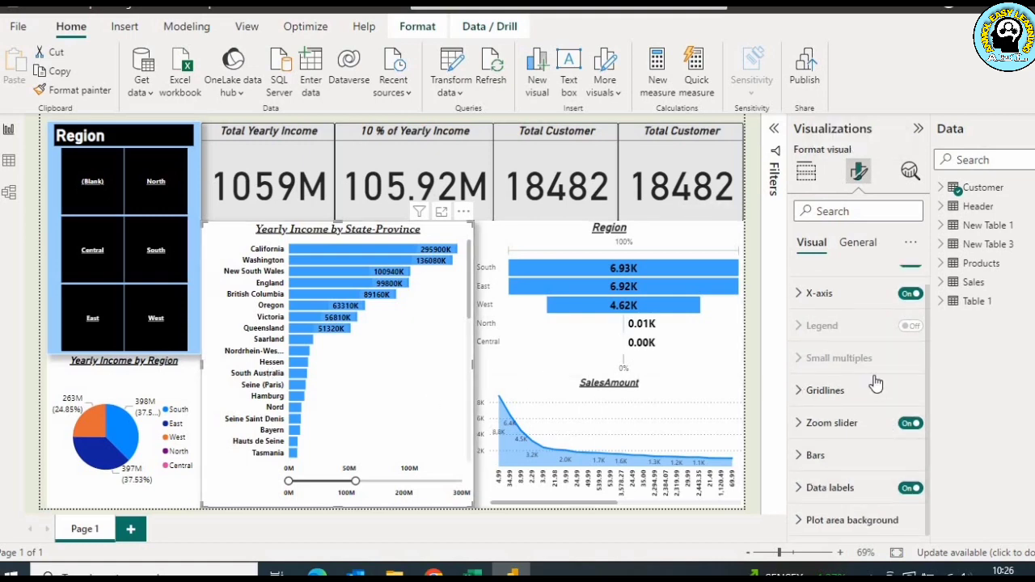
scroll(882, 398, "up", 1)
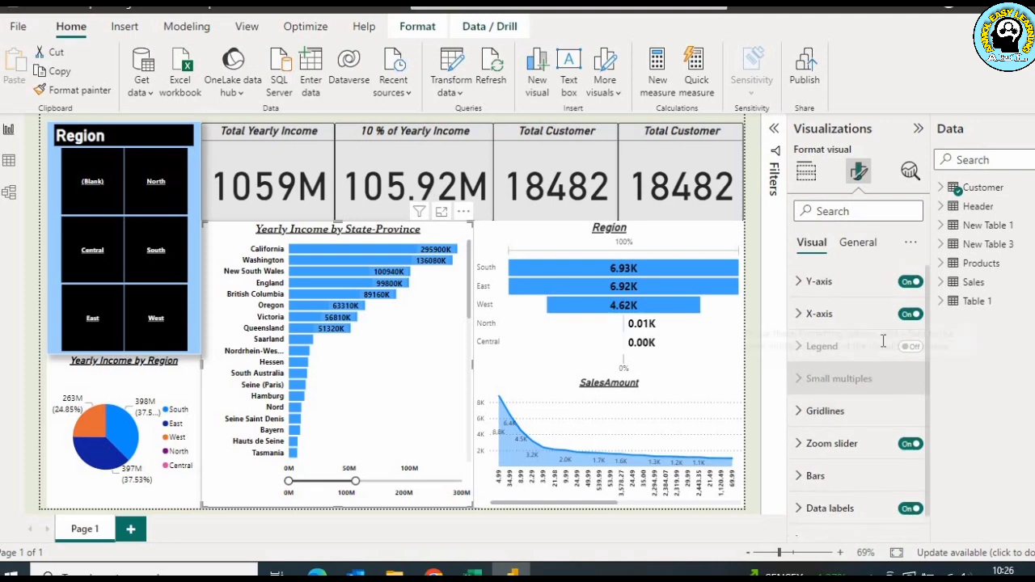
left_click(858, 243)
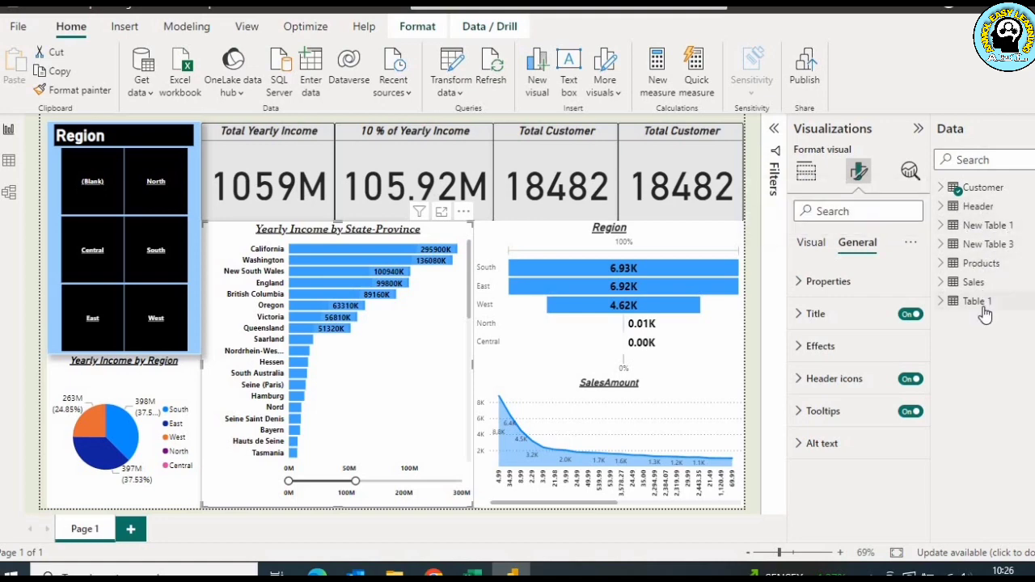
mouse_move(985, 315)
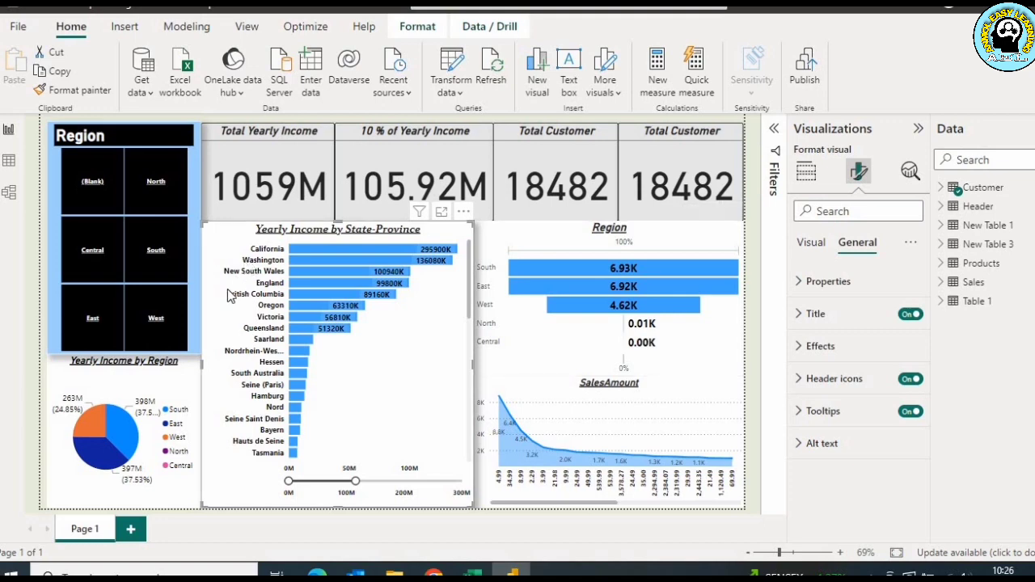
left_click(156, 267)
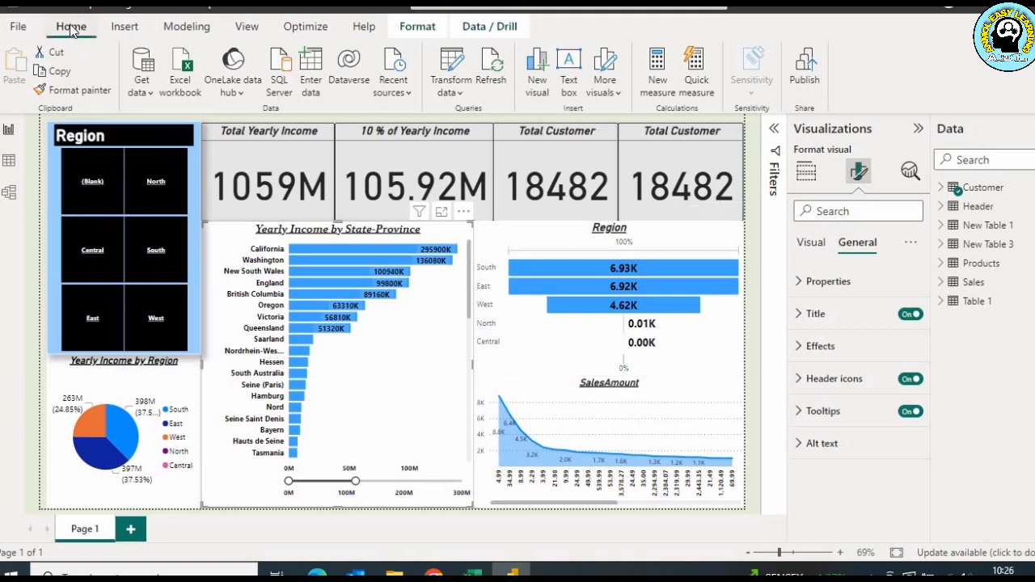
Step: Review the common data sources and the full Get Data connector list, closing it without connecting
left_click(147, 94)
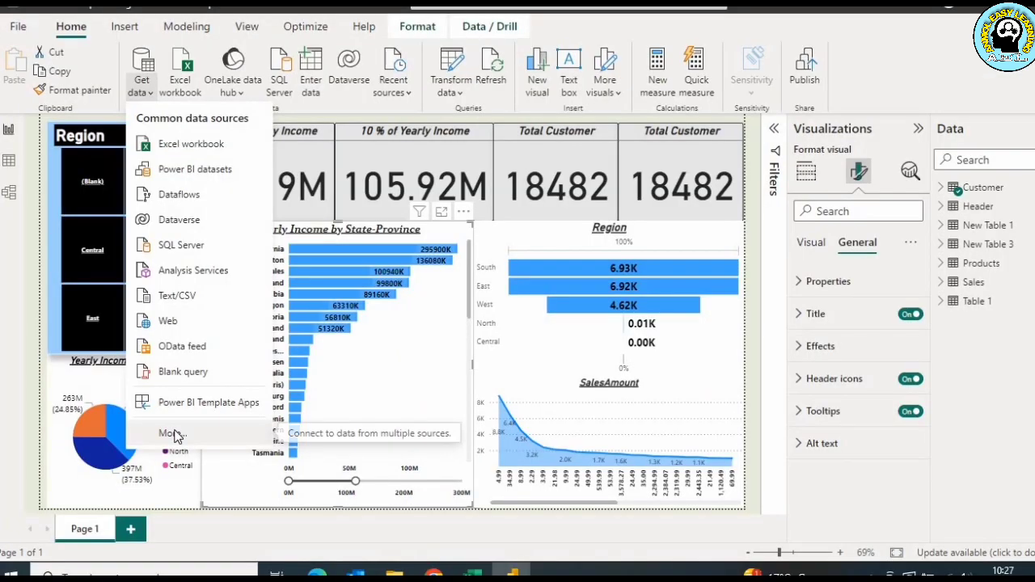
left_click(257, 568)
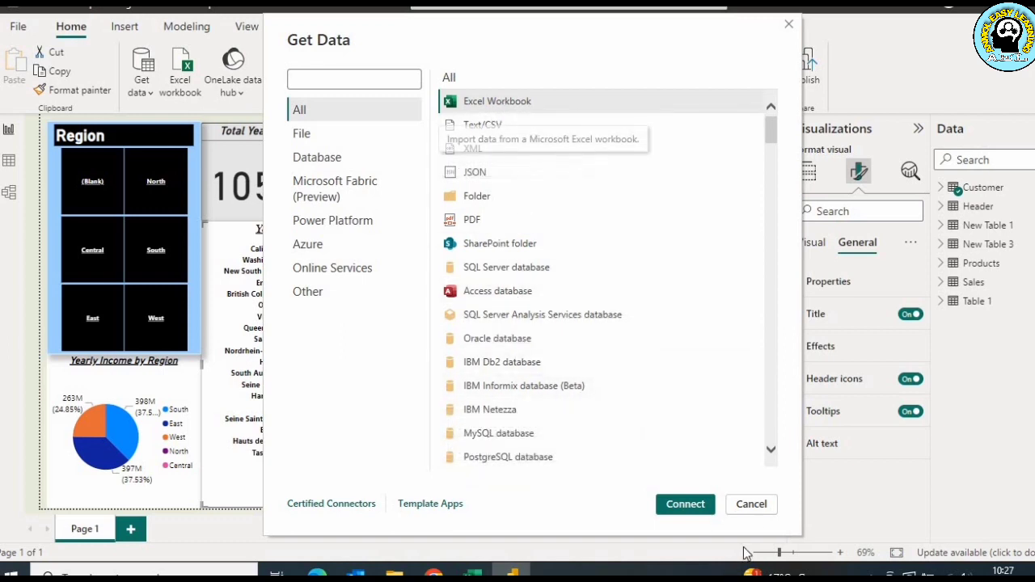
left_click(750, 505)
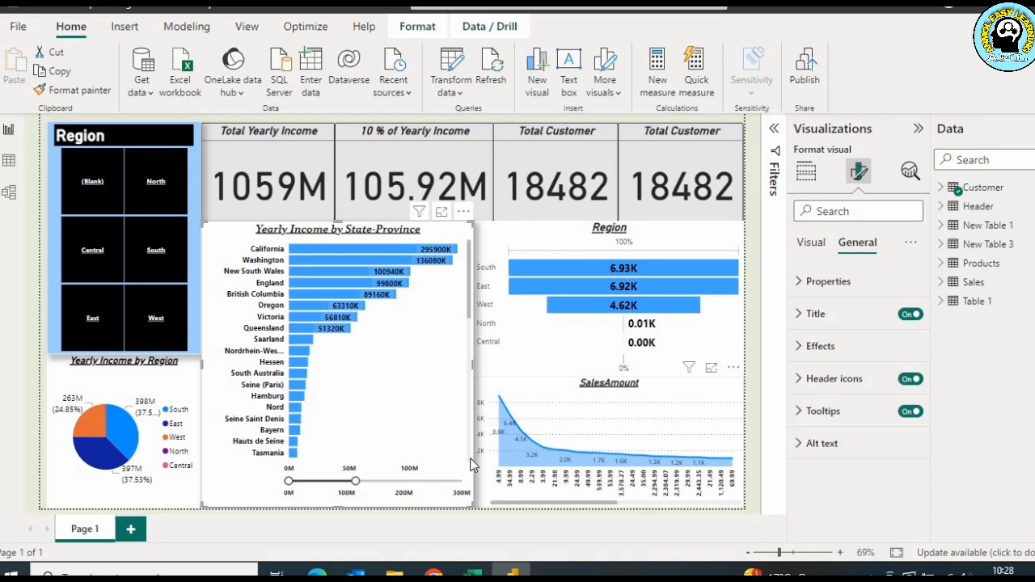
Step: Switch to File Explorer and locate Anmol Easy Learning.xlsx in the Power BI Project folder
left_click(394, 572)
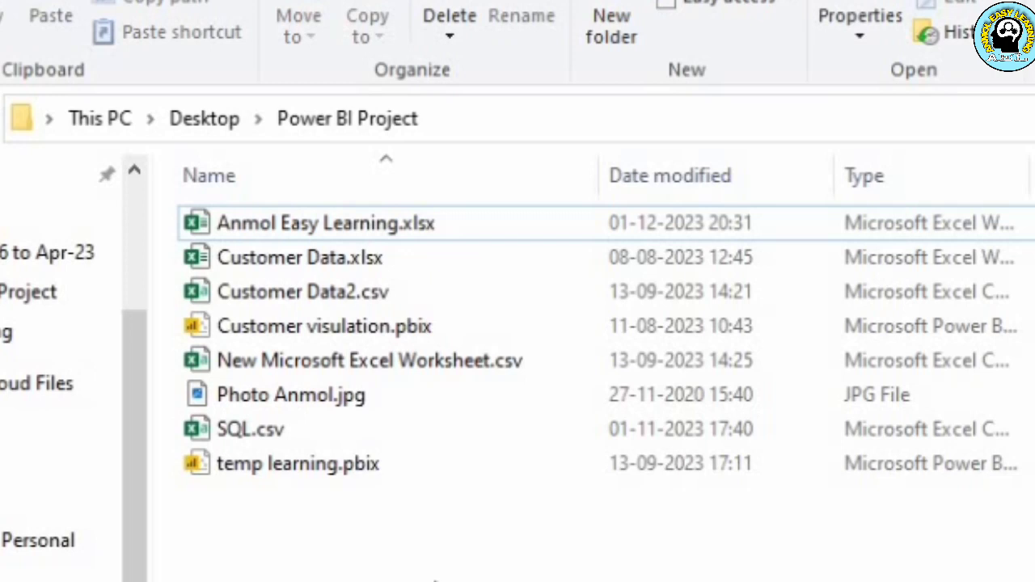
left_click(337, 227)
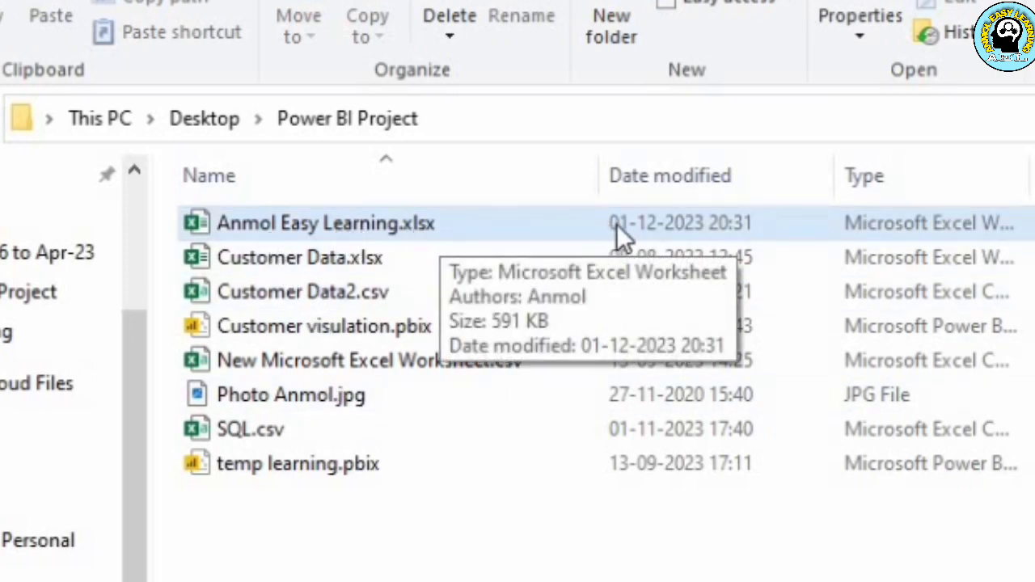
left_click(748, 522)
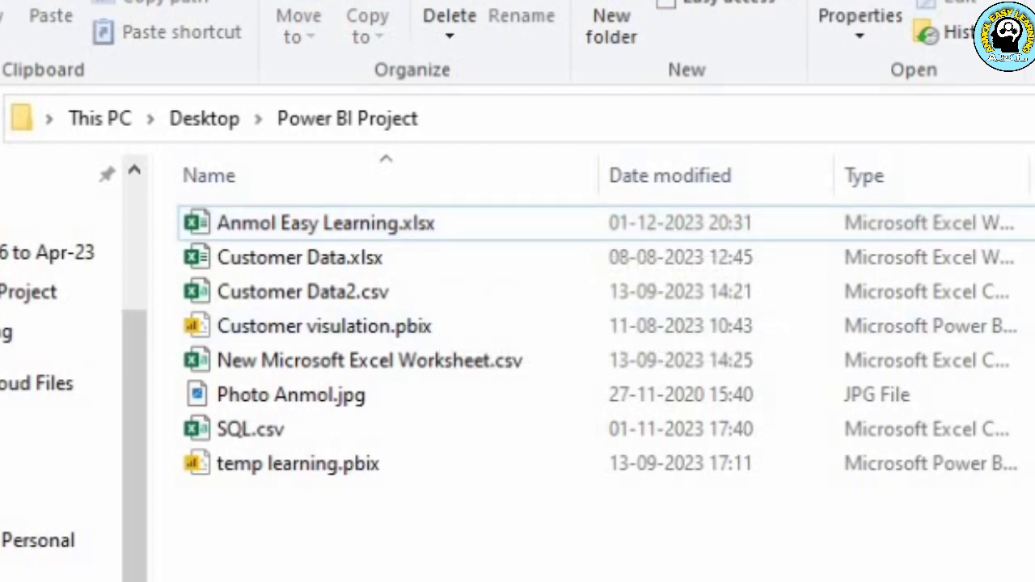
left_click(380, 223)
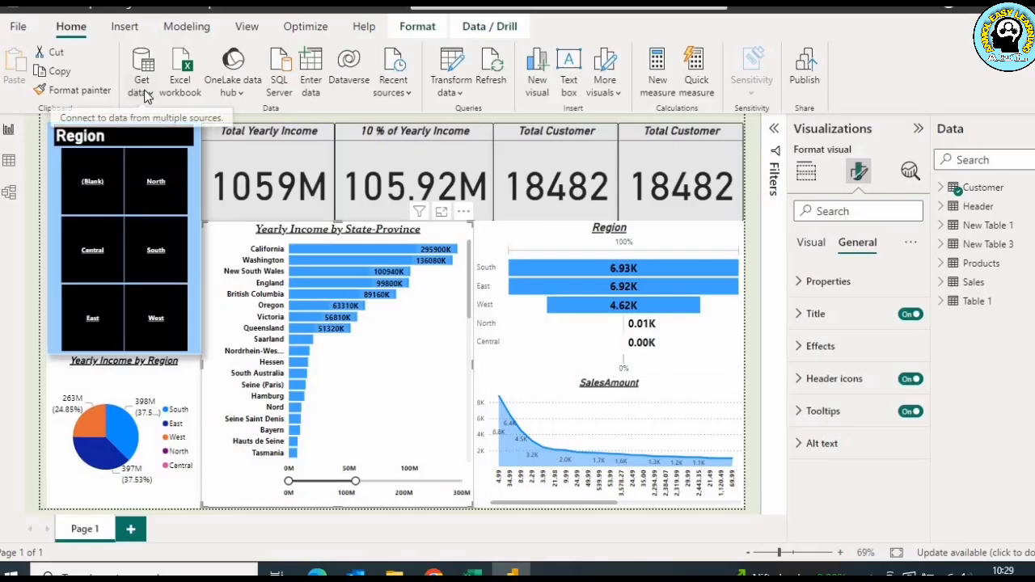
Step: Get data from the Excel workbook Anmol Easy Learning.xlsx in the Power BI Project folder
left_click(146, 96)
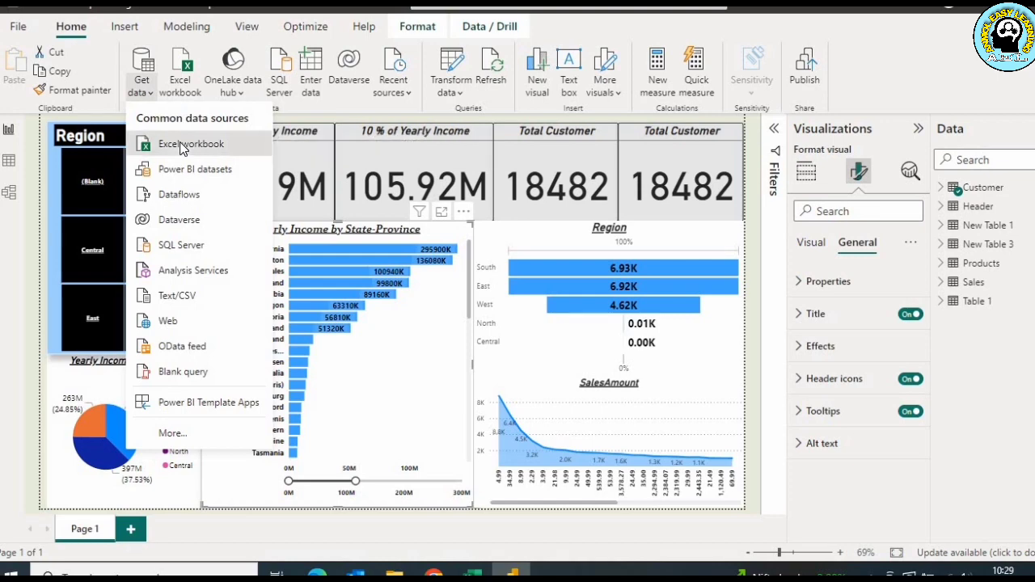
left_click(182, 145)
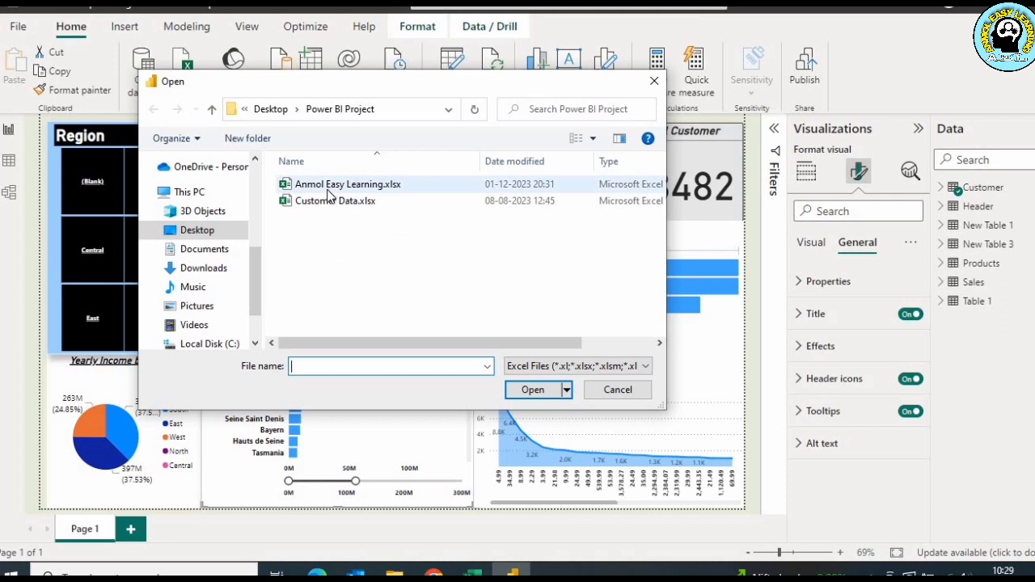
left_click(325, 191)
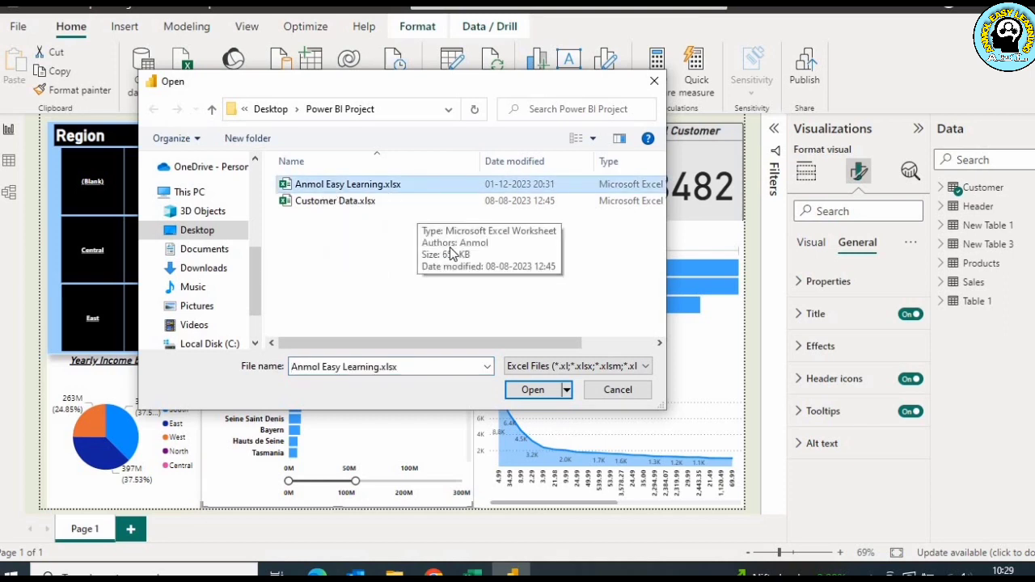
left_click(533, 391)
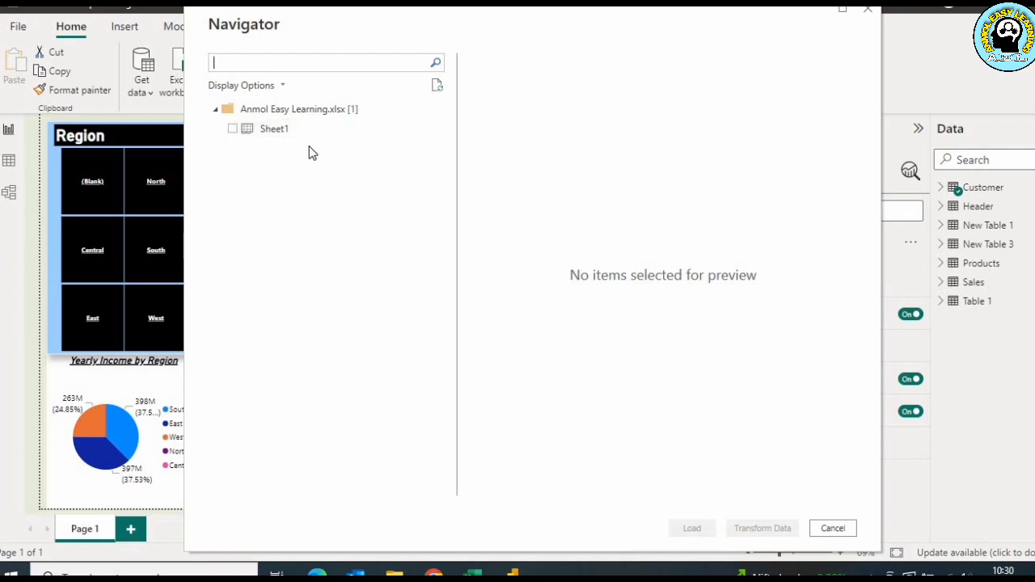
Step: Select Sheet1 of the workbook, check its columns in the preview, and load it into the report
left_click(232, 129)
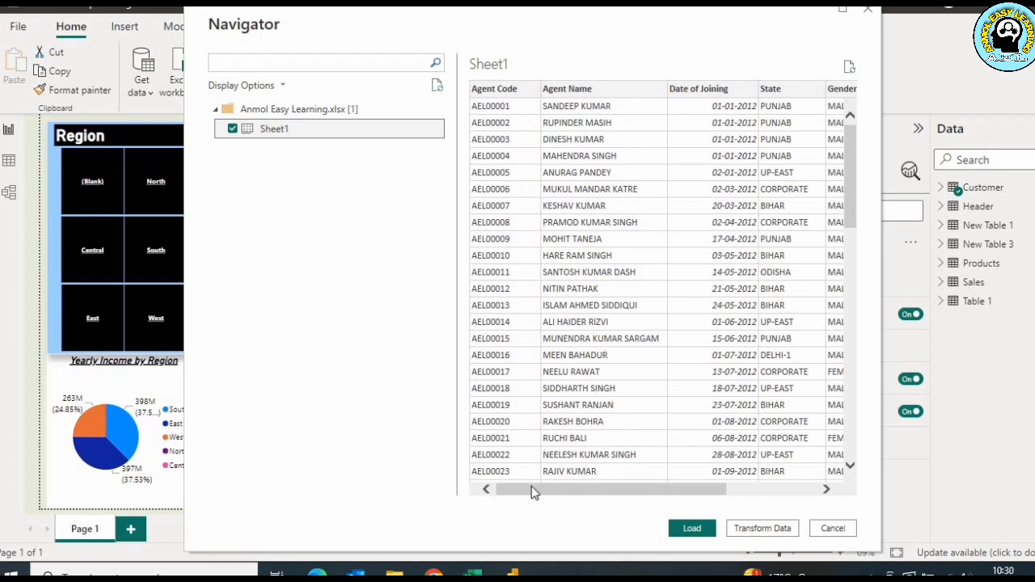
mouse_move(532, 486)
left_mouse_down()
mouse_move(719, 490)
mouse_move(549, 492)
left_mouse_up()
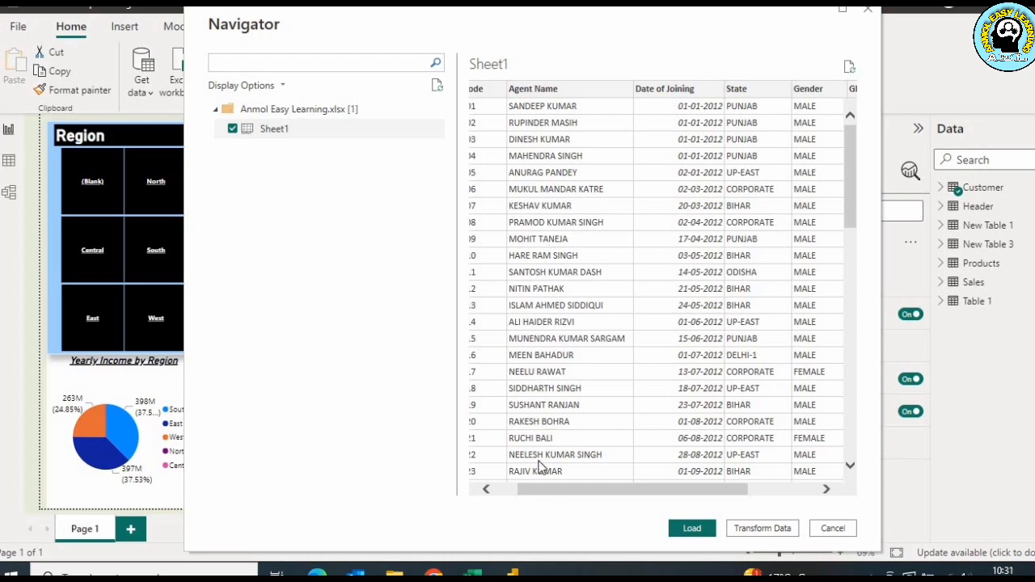
left_click_drag(551, 489, 655, 505)
left_click(530, 489)
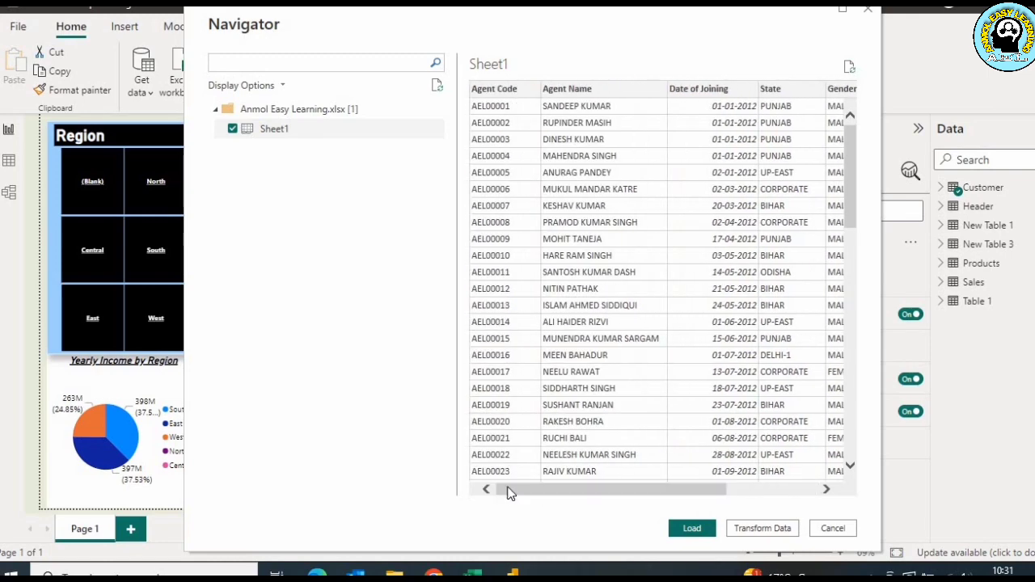
left_click(689, 532)
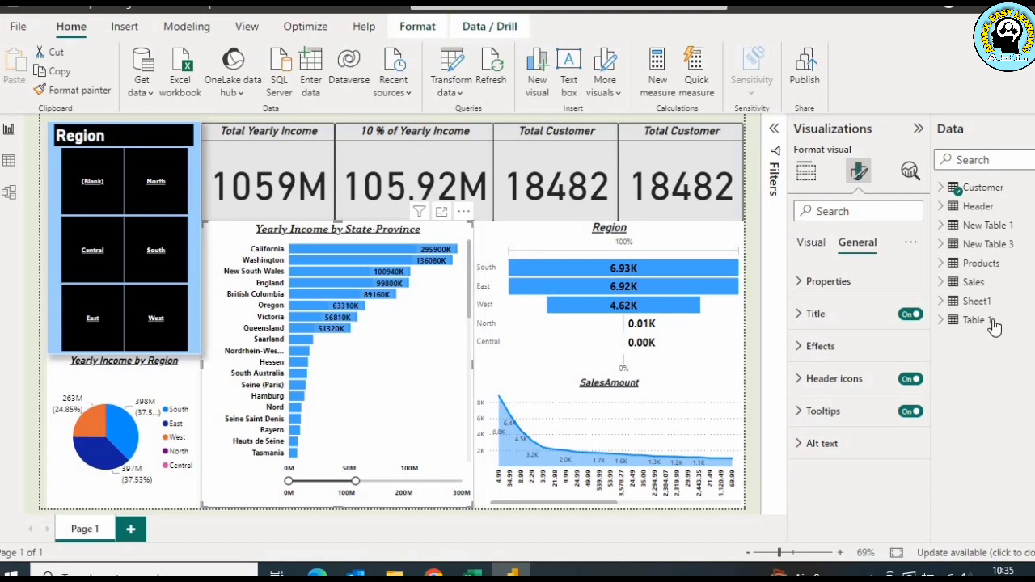
Step: Inspect the fields of the Sheet1 table and collapse its field list again
left_click(992, 303)
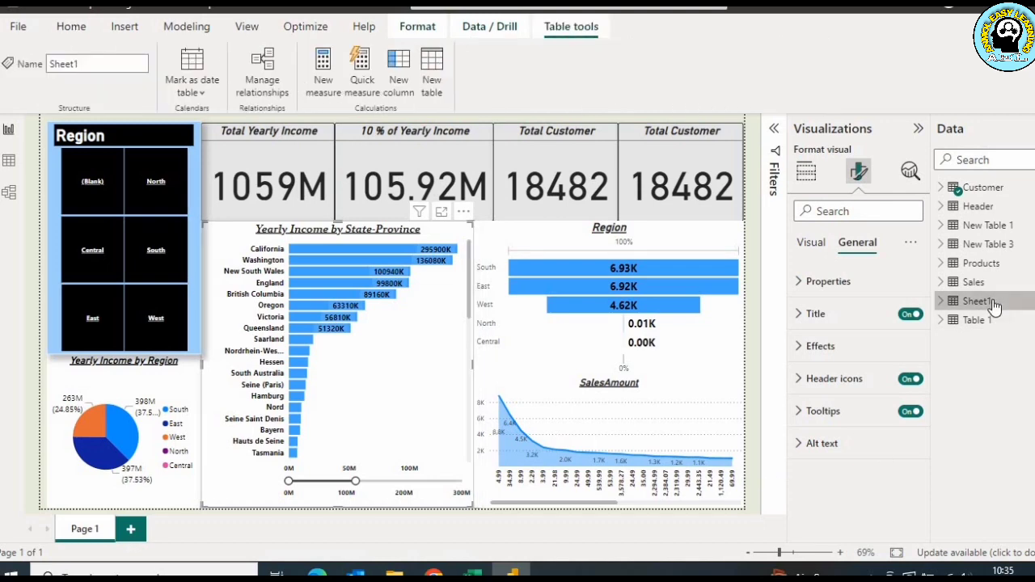
left_click(943, 303)
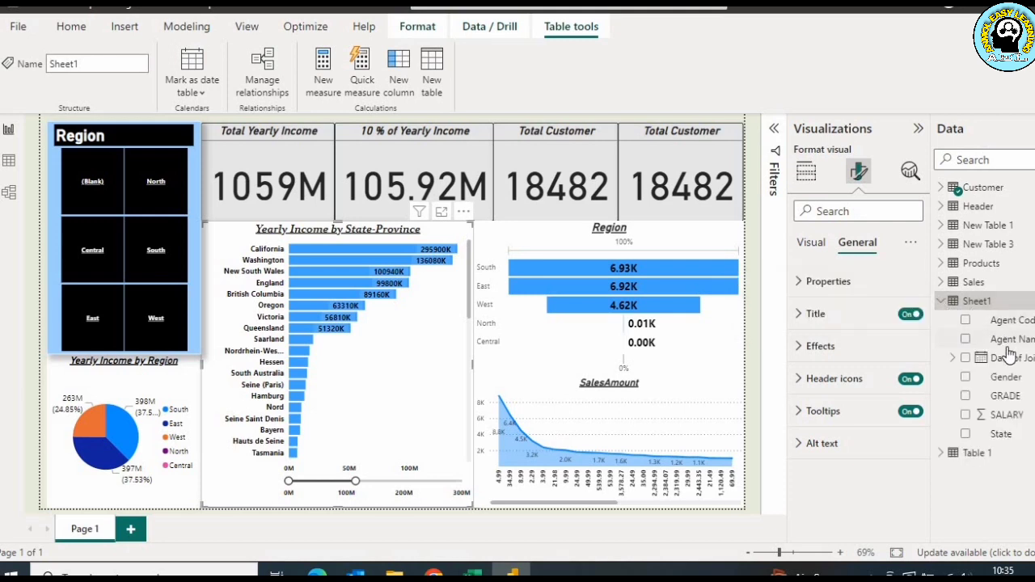
left_click(941, 303)
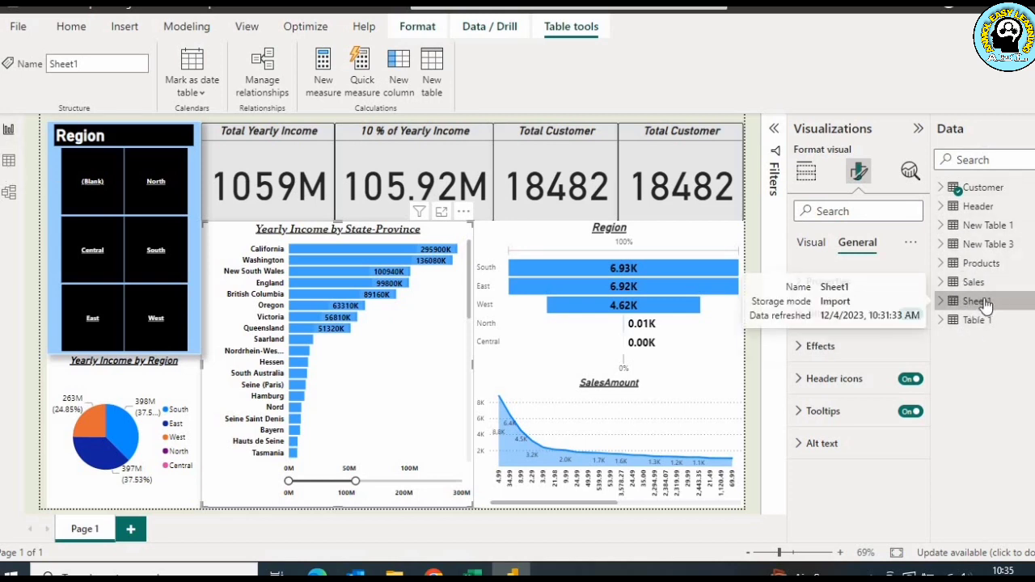
Step: Check the Sheet1 rows in the table view and the model diagram, and return to the Sheet1 rows
left_click(8, 164)
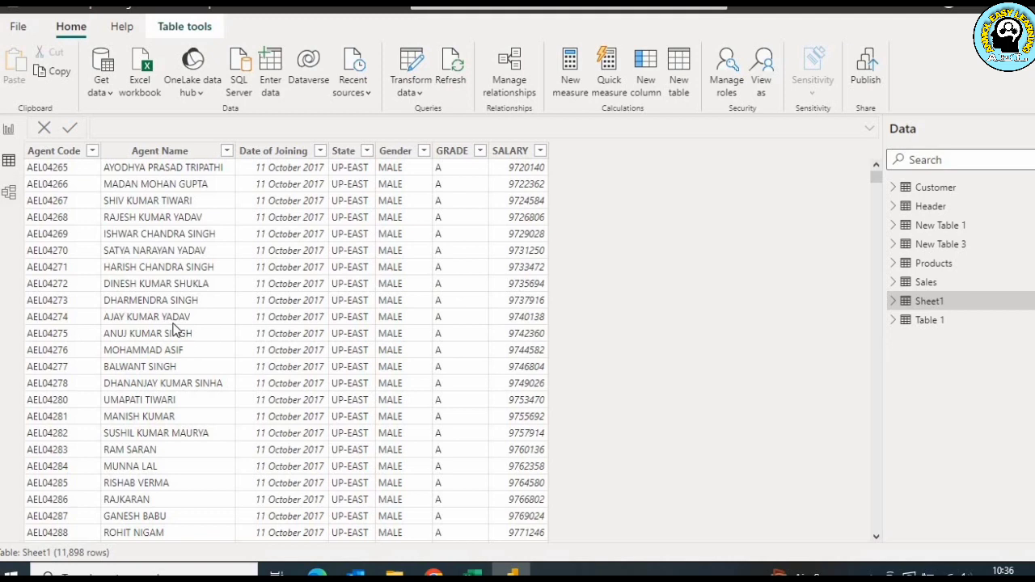
left_click(9, 194)
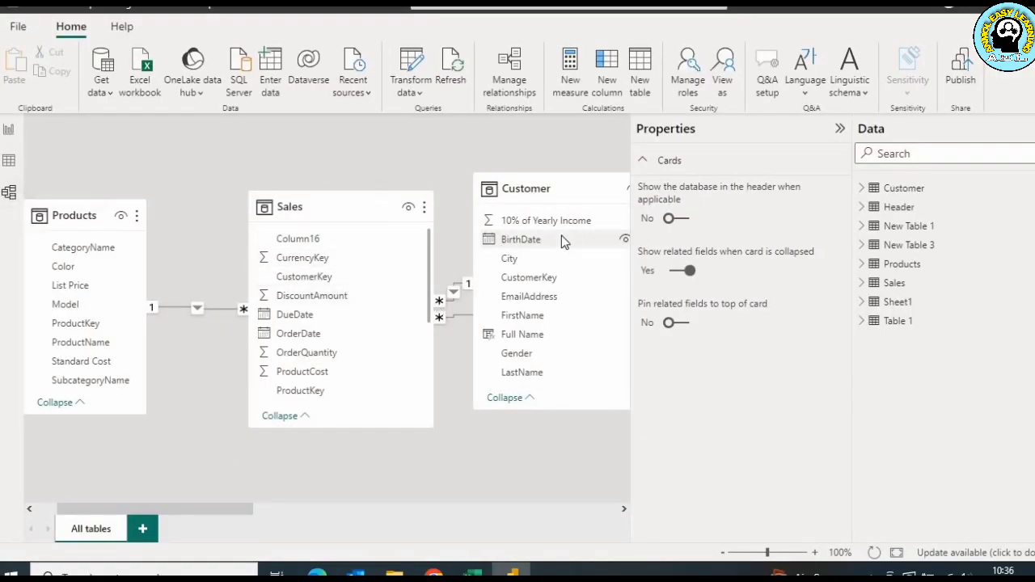
left_click(9, 164)
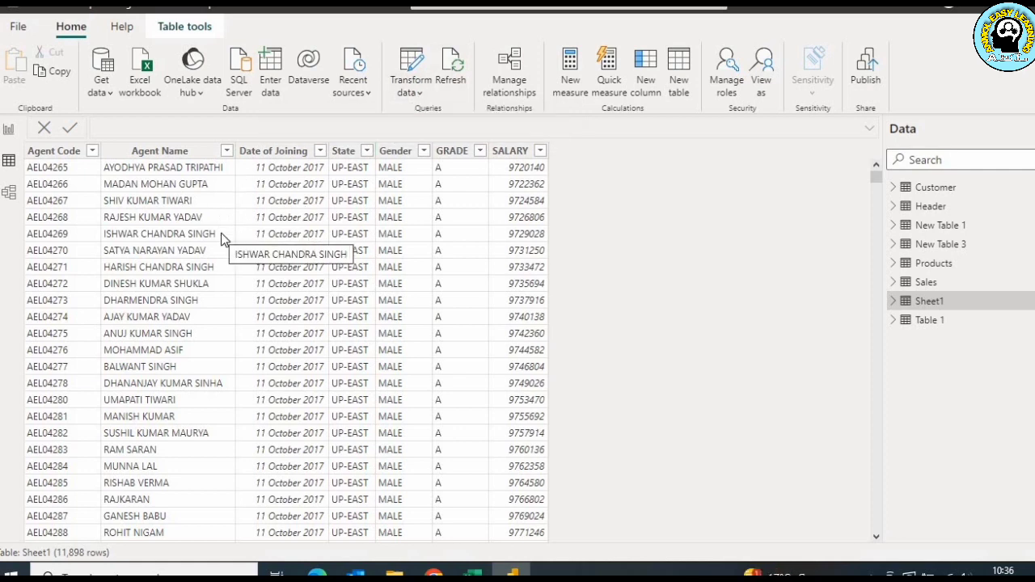
left_click(160, 155)
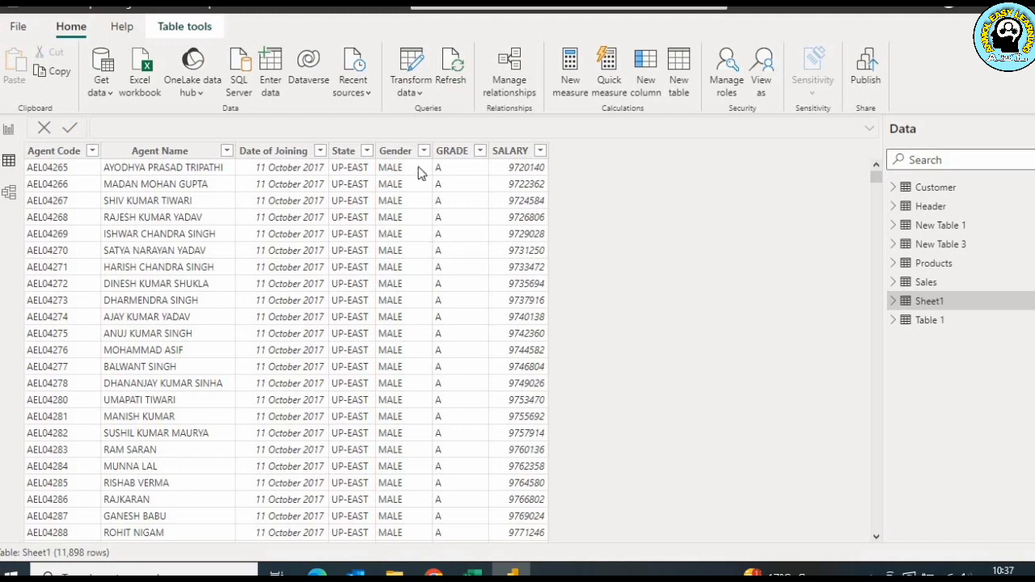
Step: Open the Power Query Editor, examine the Customer query's applied steps from first to last, and close the editor
left_click(420, 98)
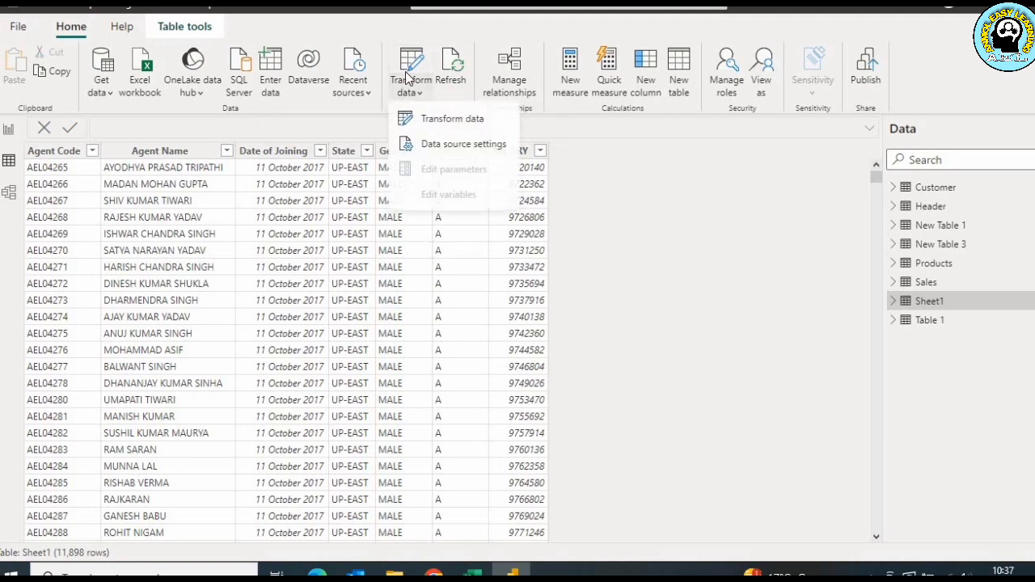
left_click(424, 114)
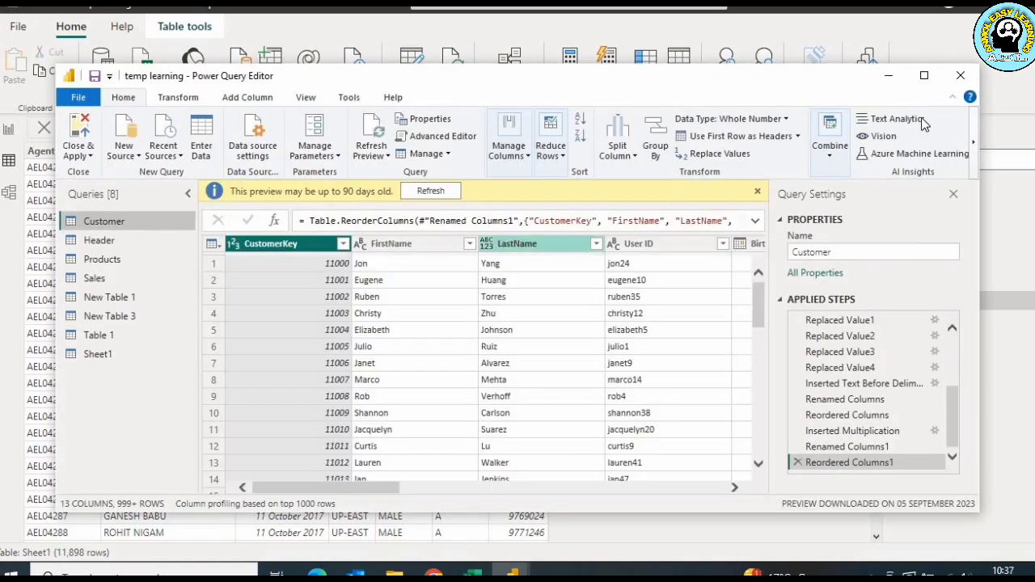
left_click(924, 75)
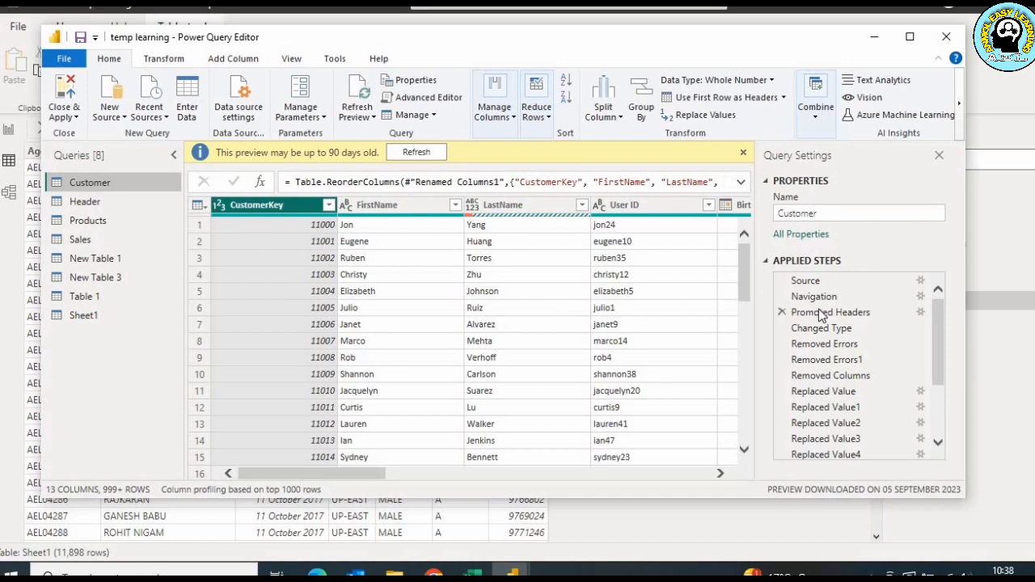
left_click_drag(941, 372, 941, 424)
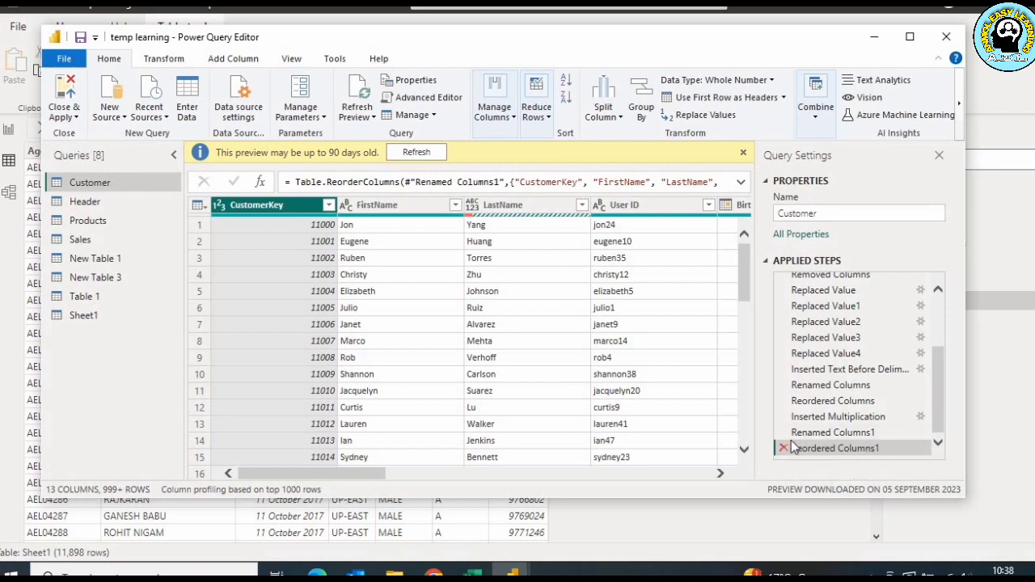
left_click_drag(807, 370, 798, 414)
left_click_drag(938, 347, 938, 297)
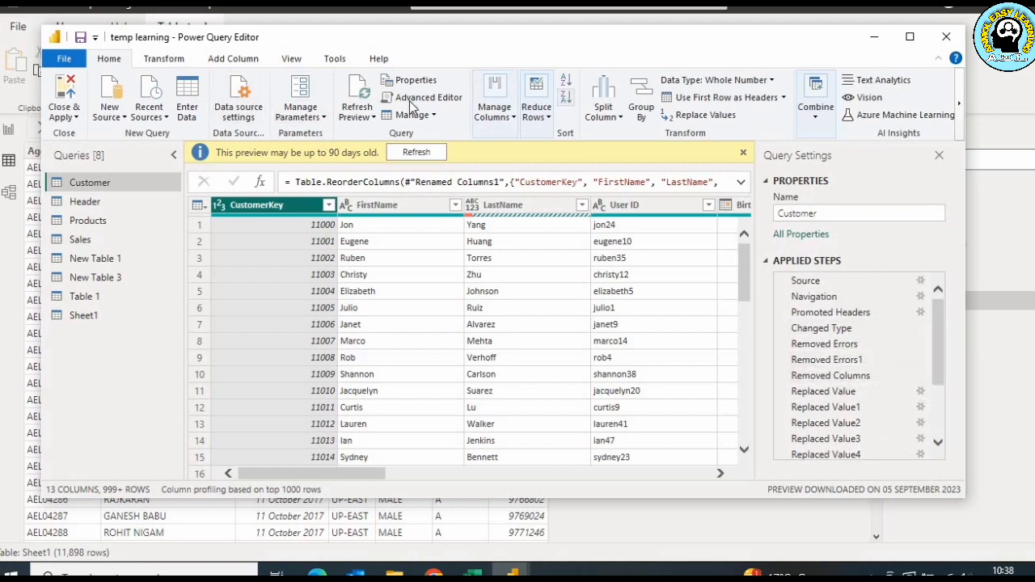
left_click(945, 39)
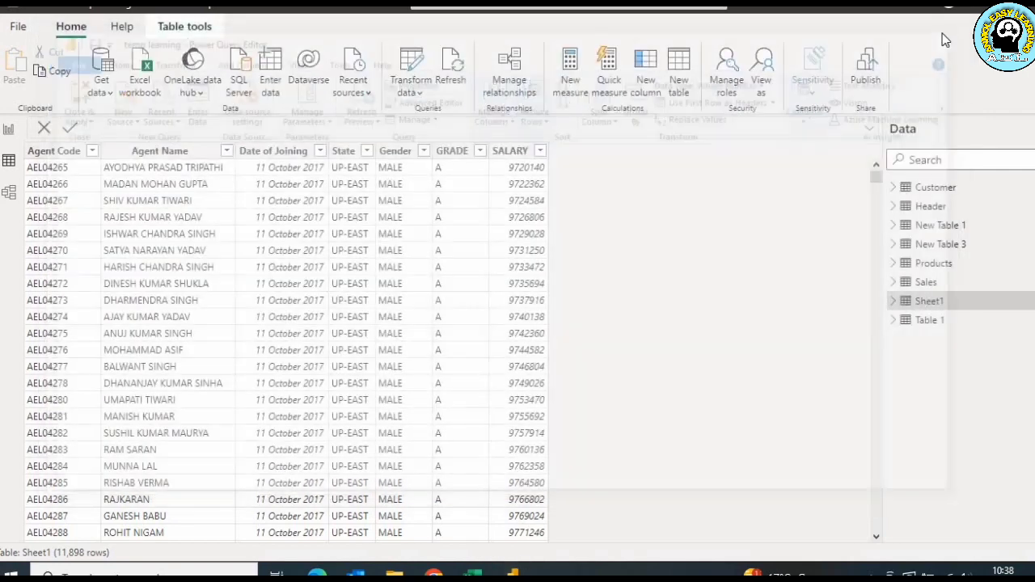